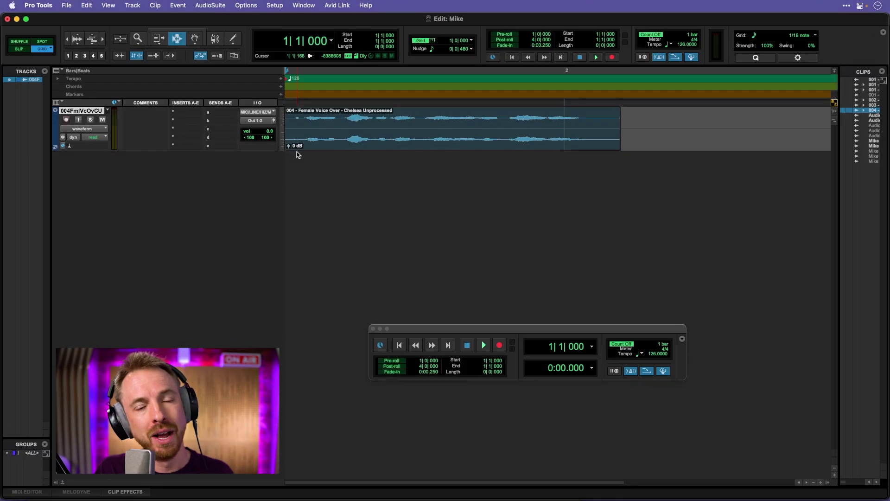
Step: Audition the raw voice-over, then add Dyn3 De-Esser (stereo) on insert slot A of the voice-over track
key(space)
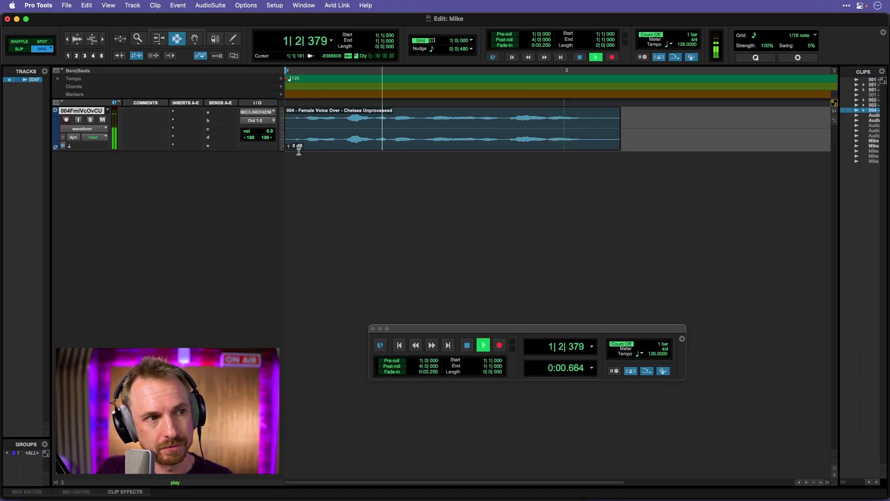
key(space)
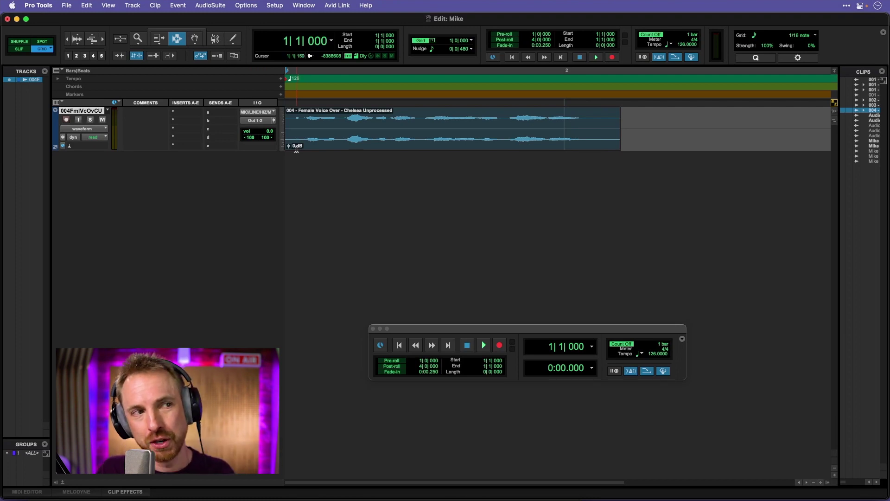
click(177, 114)
mouse_move(180, 115)
mouse_move(271, 116)
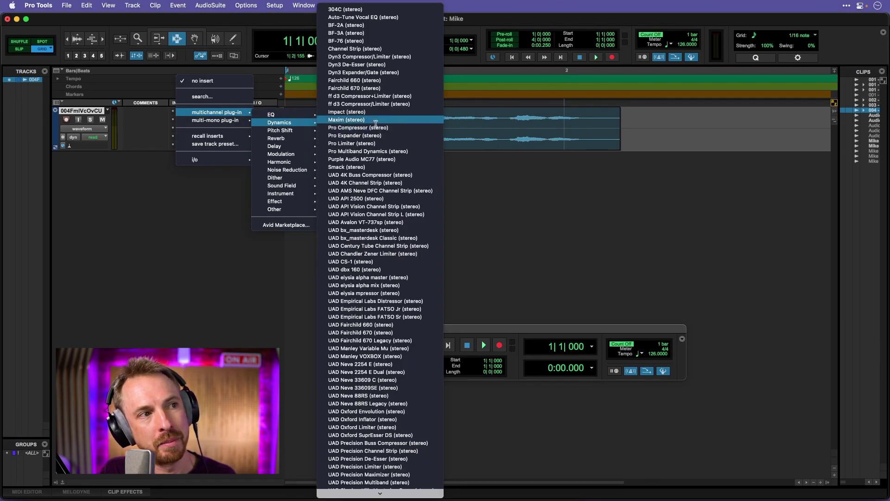
click(369, 65)
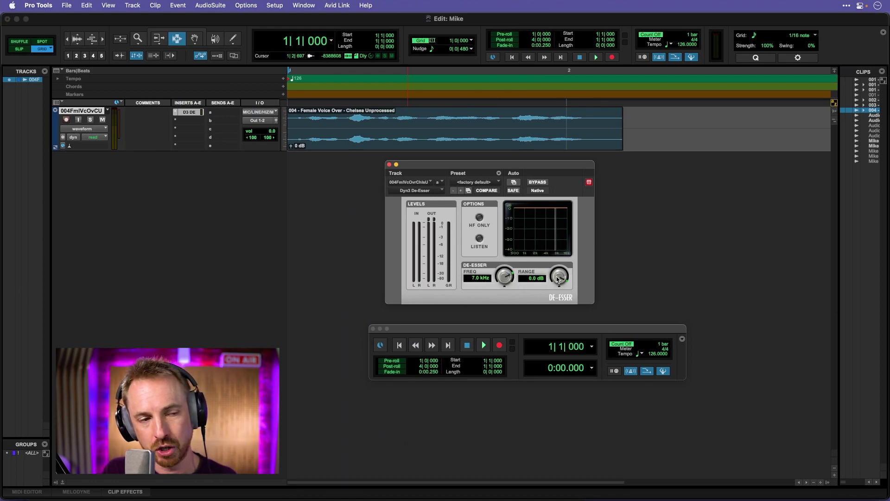
Step: Push the de-esser range to -40 dB, audition, then ease it back to -24.9 dB
drag(548, 284, 479, 327)
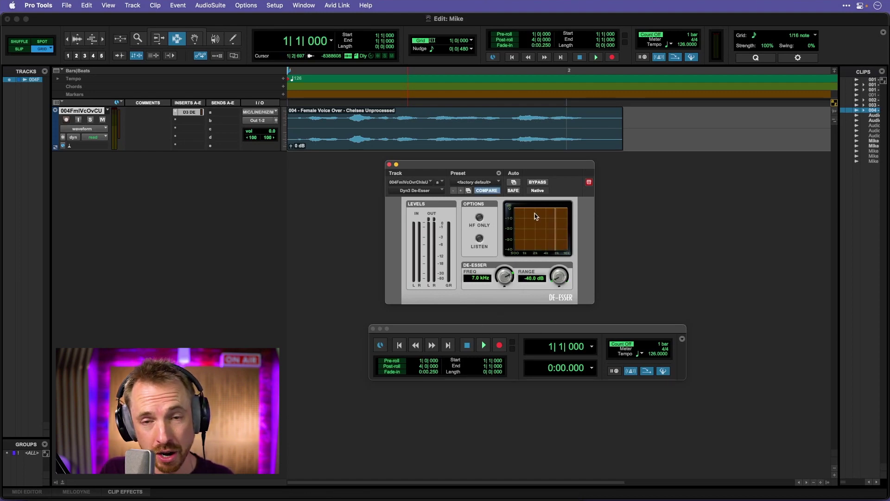
key(space)
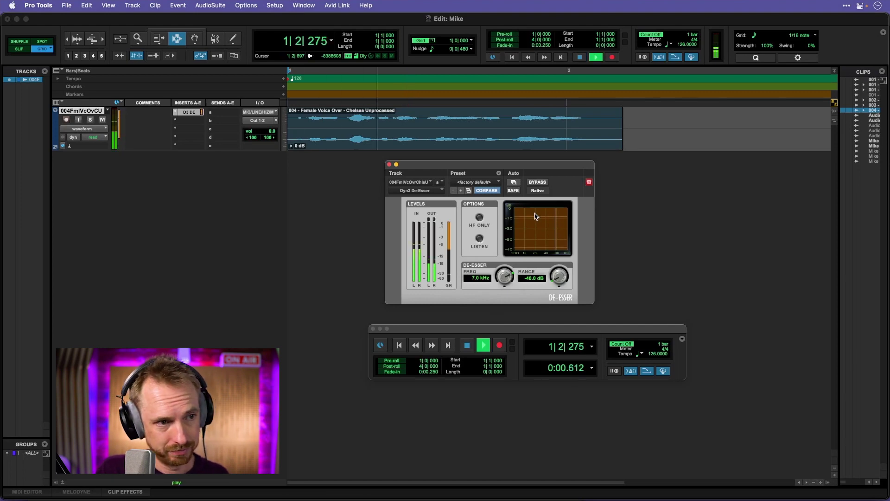
key(space)
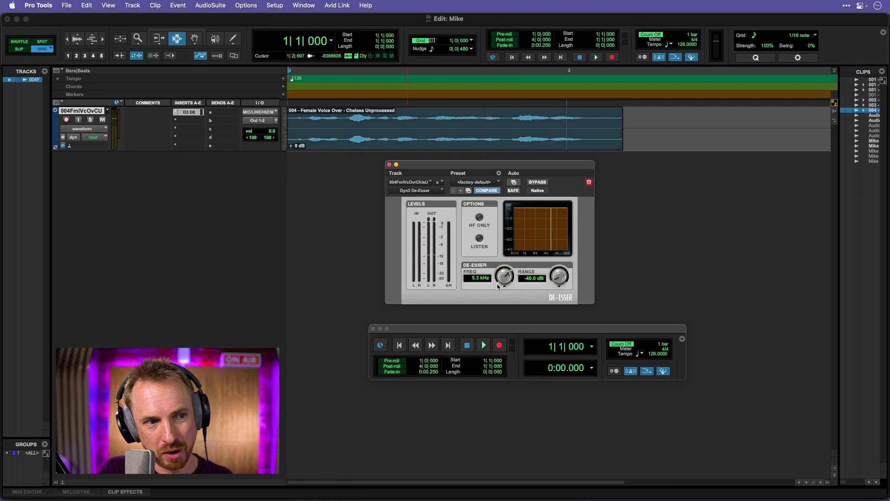
key(space)
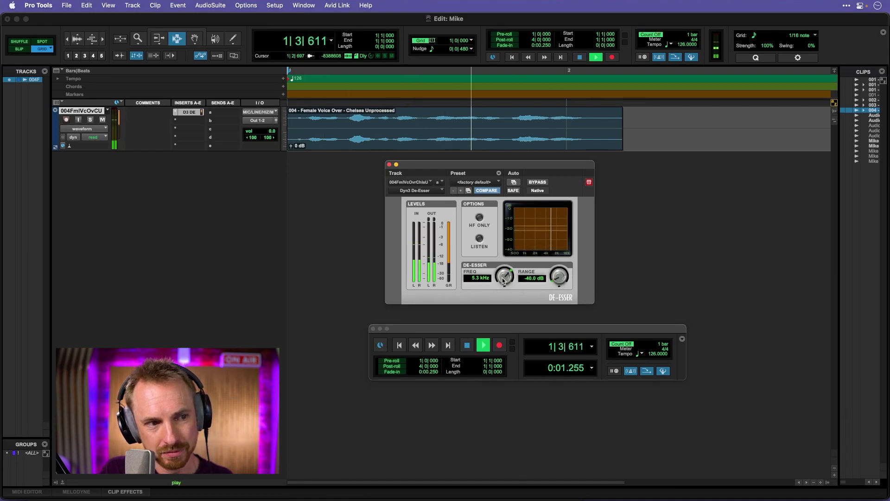
key(space)
drag(544, 279, 512, 282)
key(space)
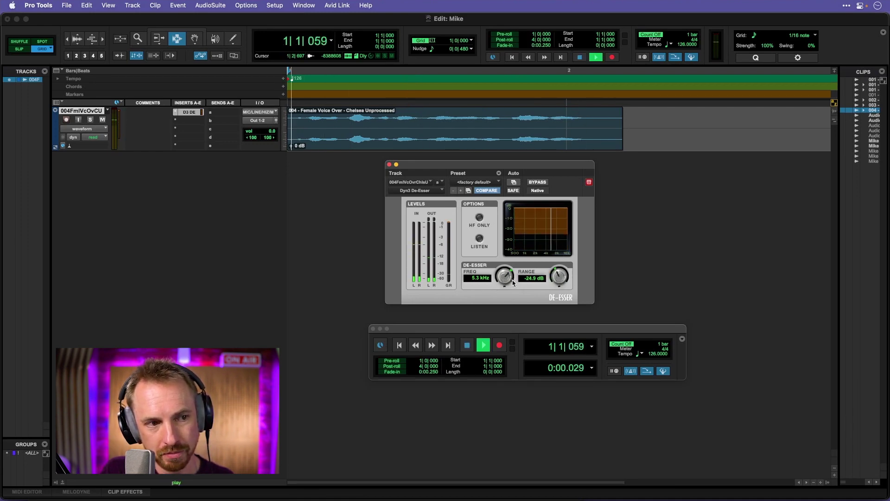
key(space)
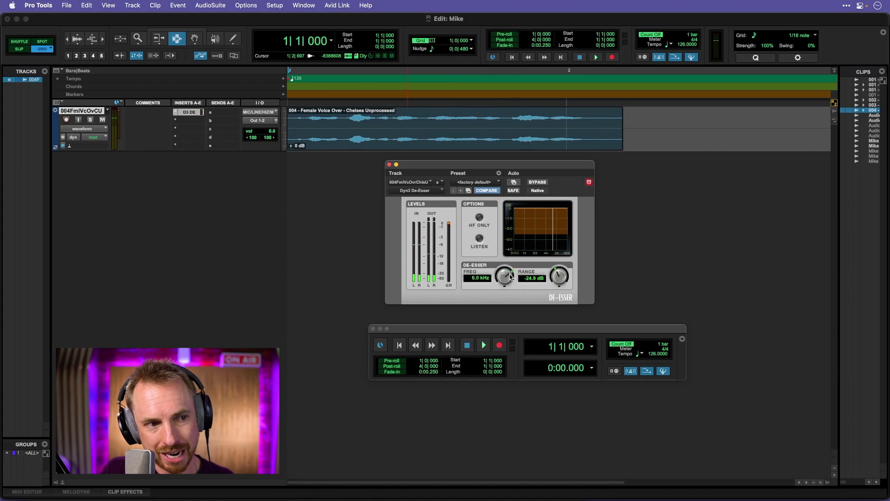
Step: Sweep the de-esser frequency down to 5.0 kHz, then settle it at 6.3 kHz while auditioning
key(space)
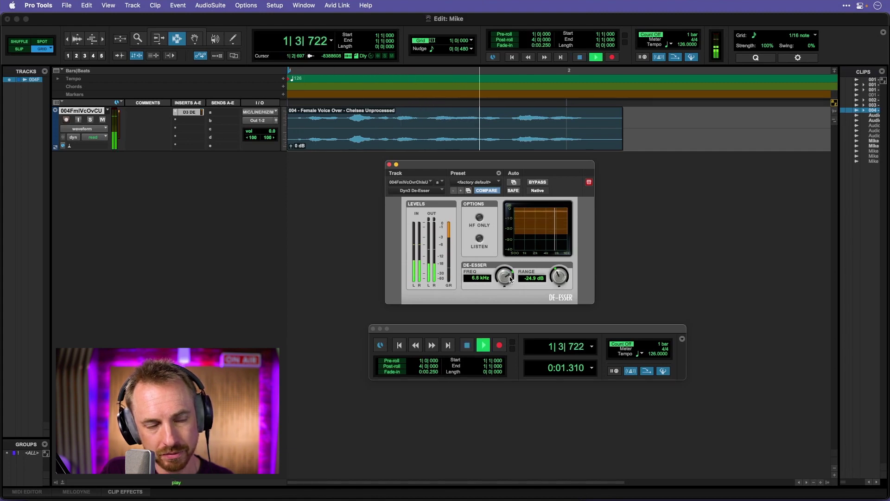
key(space)
mouse_move(512, 275)
mouse_down()
mouse_move(505, 287)
mouse_move(510, 274)
mouse_up()
key(space)
key(space)
key(space)
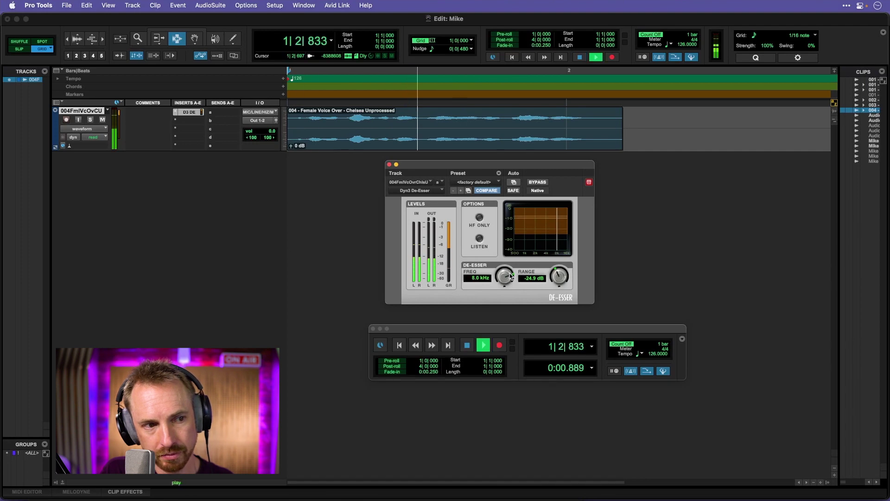
key(space)
drag(508, 279, 501, 280)
key(space)
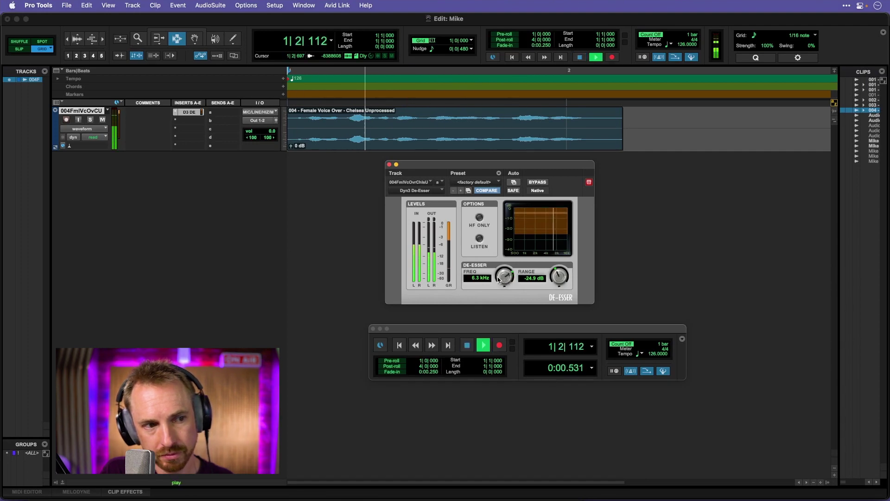
key(space)
key(space)
key(space)
key(space)
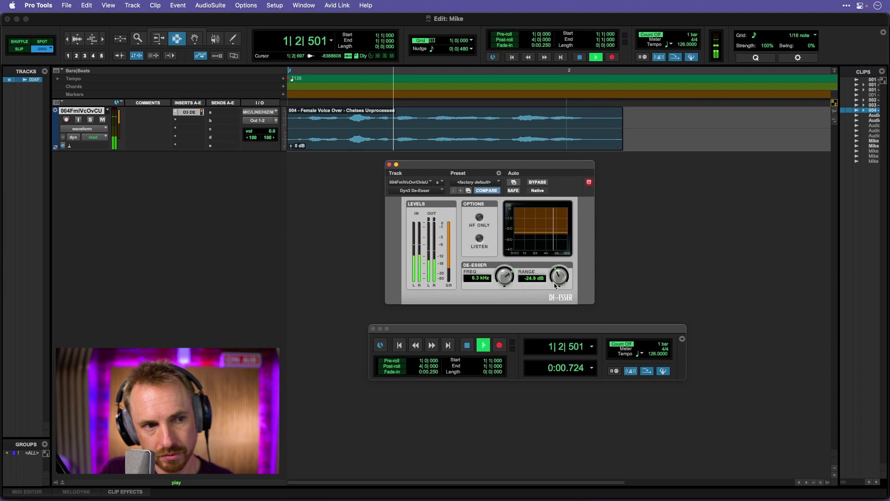
key(space)
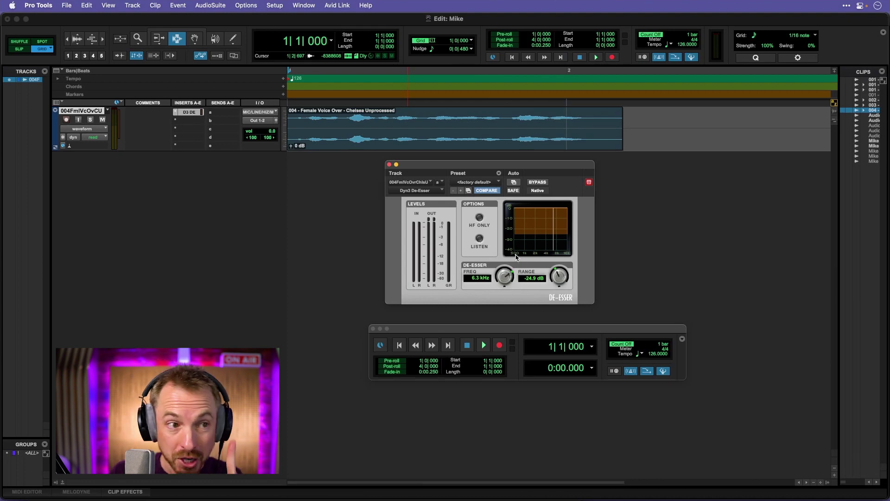
Step: Compare HF Only on and off during playback, leaving it off for full-band processing
click(480, 218)
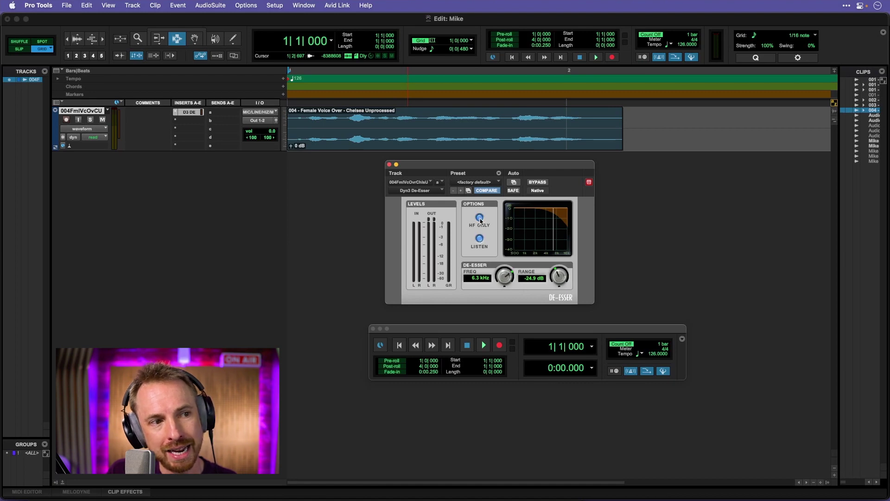
key(space)
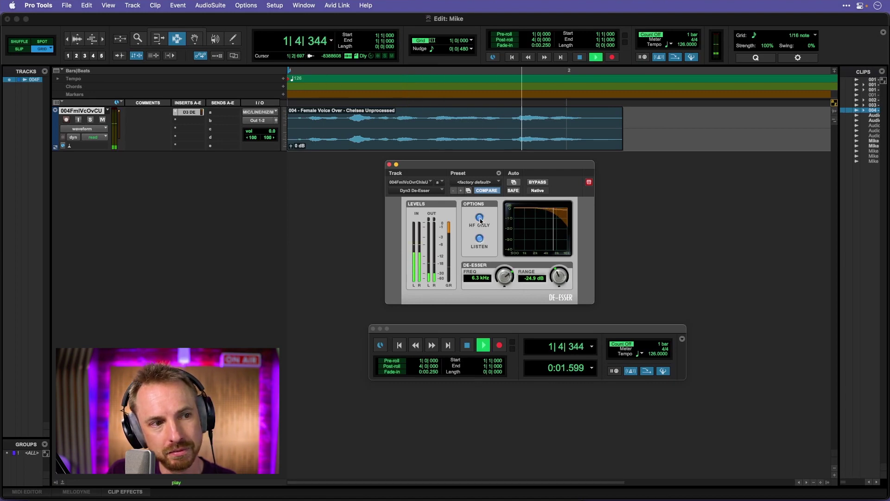
click(480, 218)
key(space)
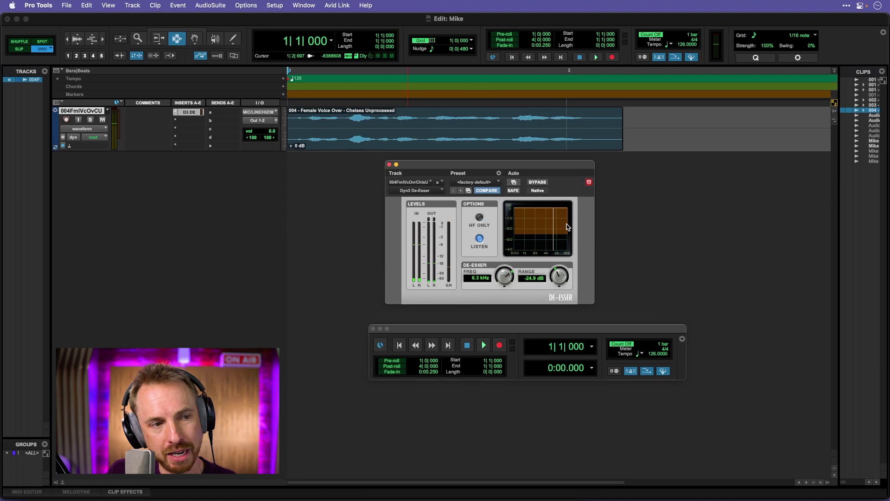
click(480, 218)
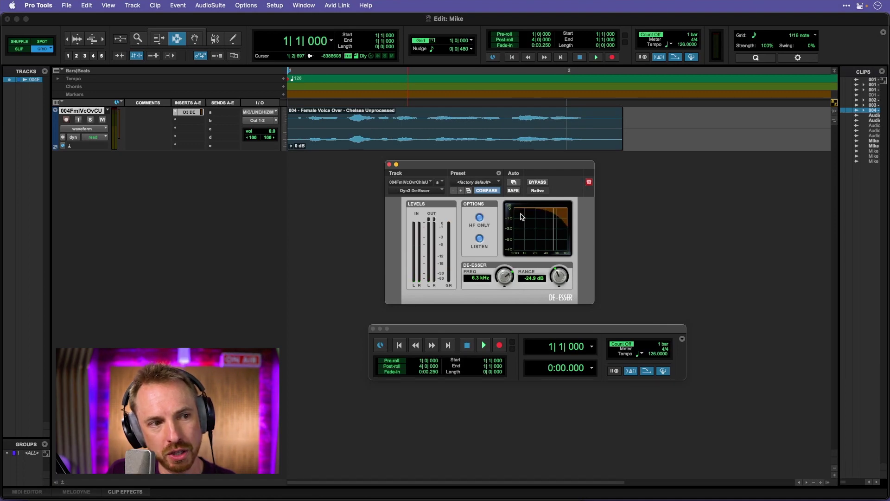
click(481, 218)
key(space)
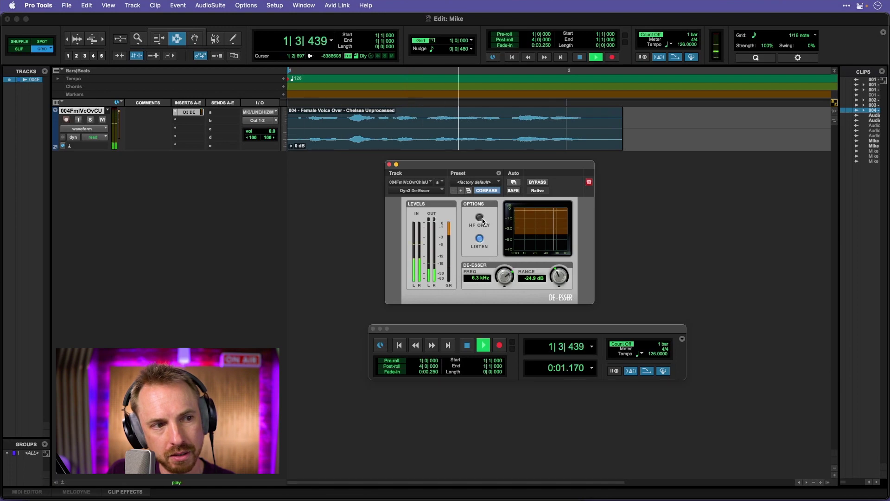
key(space)
key(space)
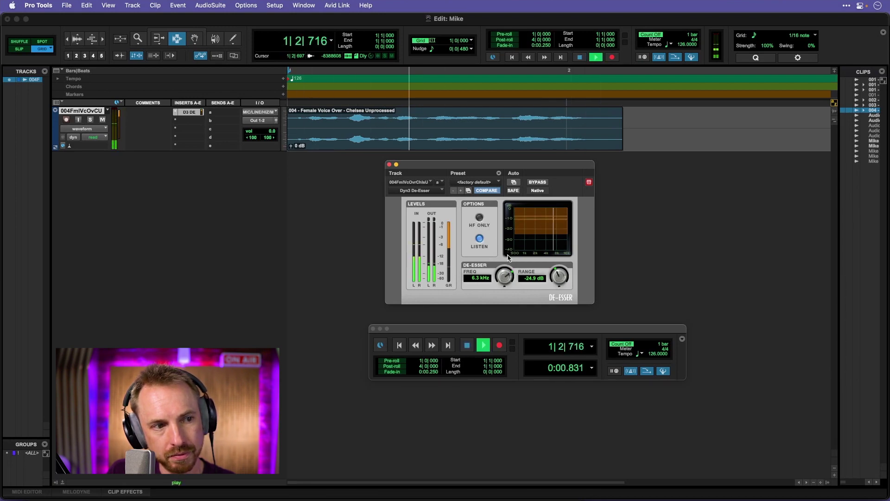
key(space)
Step: Lower the detection frequency through 8.5 kHz down to 6.2 kHz while auditioning
key(space)
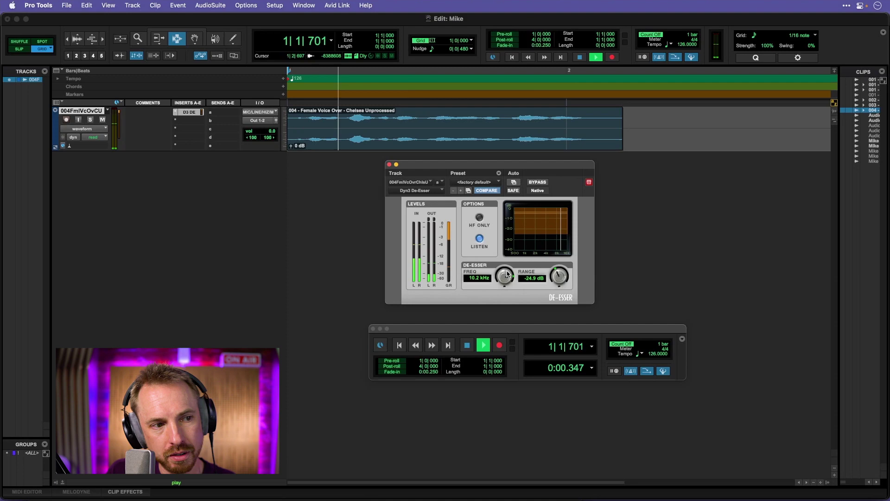
key(space)
drag(507, 274, 506, 278)
key(space)
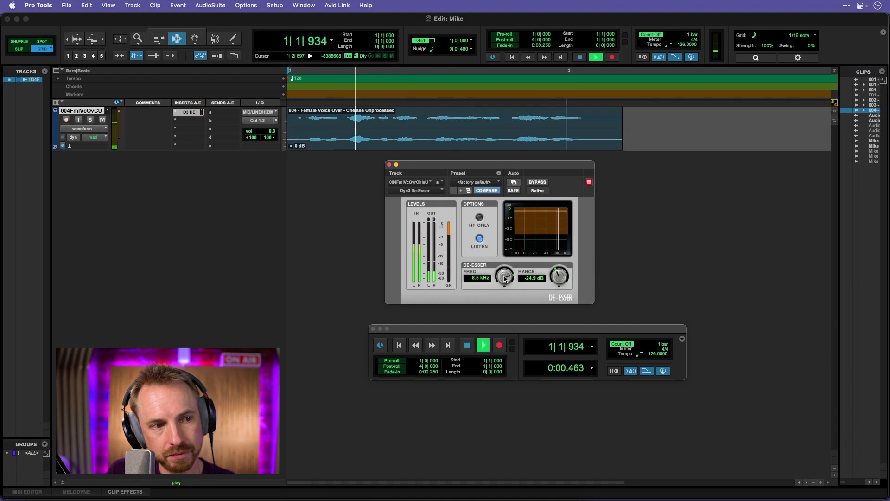
key(space)
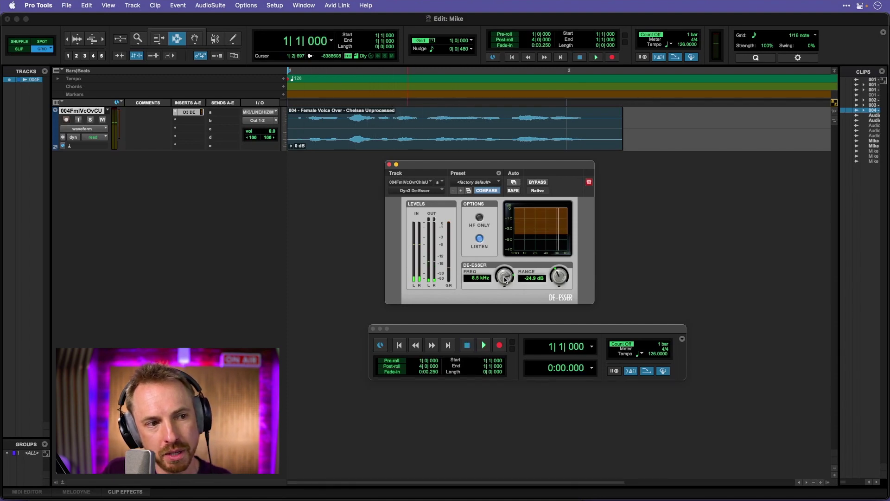
key(space)
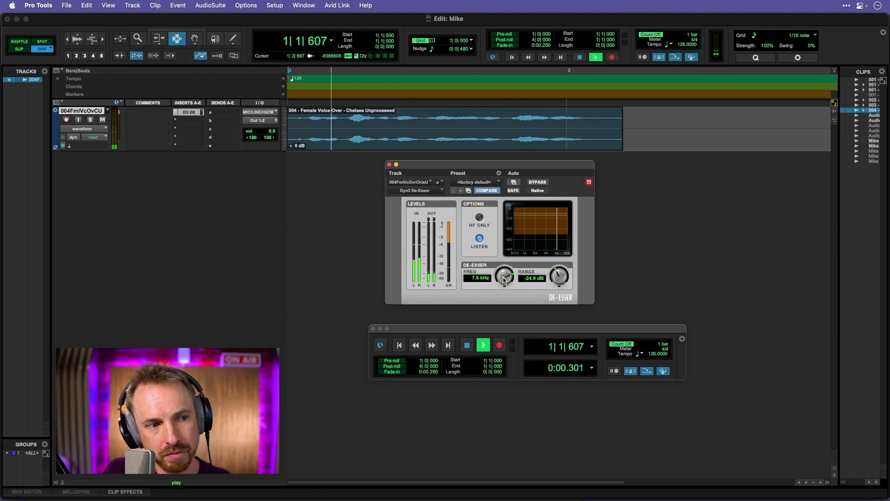
key(space)
key(space)
drag(503, 285, 508, 278)
key(space)
key(space)
key(space)
key(space)
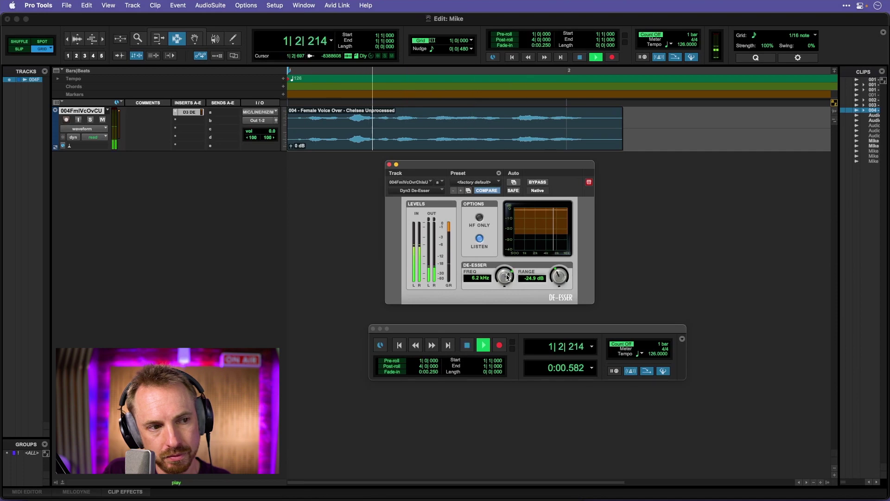
key(space)
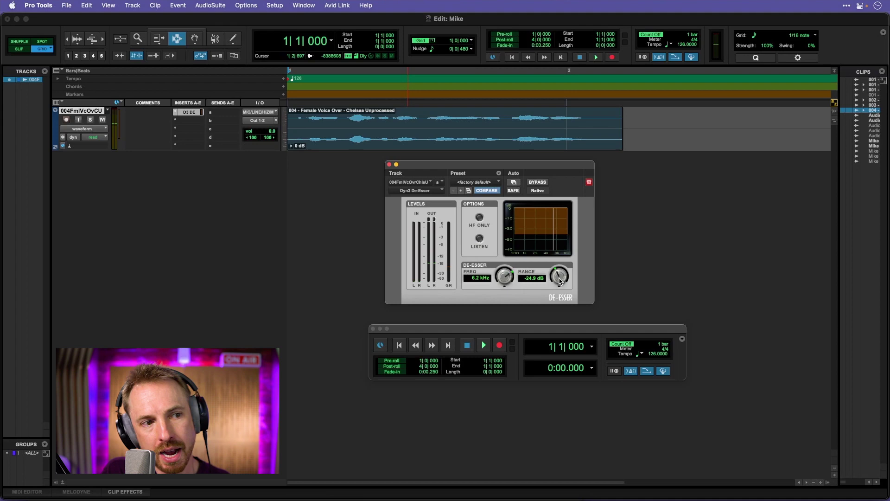
Step: Raise the de-esser range from -24.9 dB through -16.5 dB to -9.9 dB, auditioning playback
drag(564, 276, 562, 277)
key(space)
key(space)
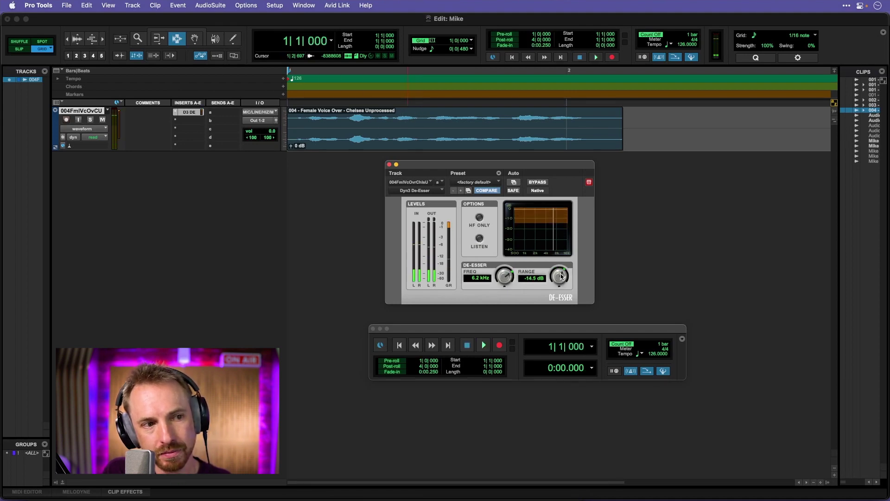
key(space)
key(space)
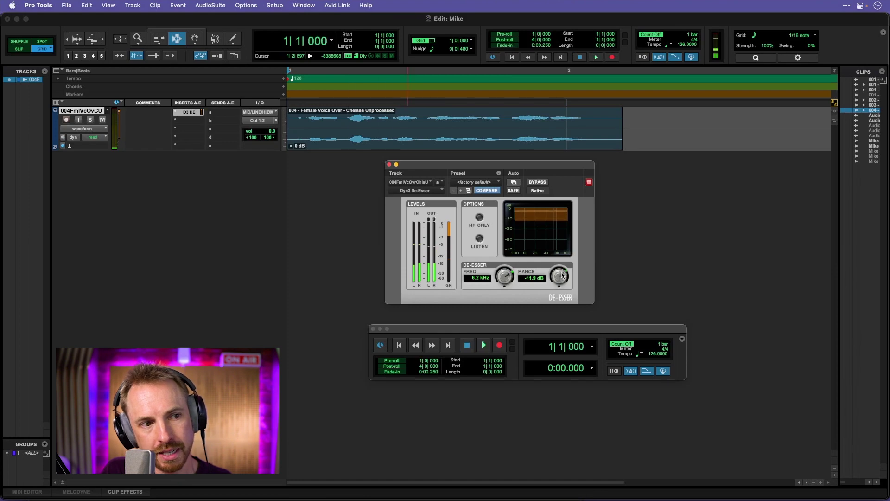
scroll(565, 274, up, 4)
key(space)
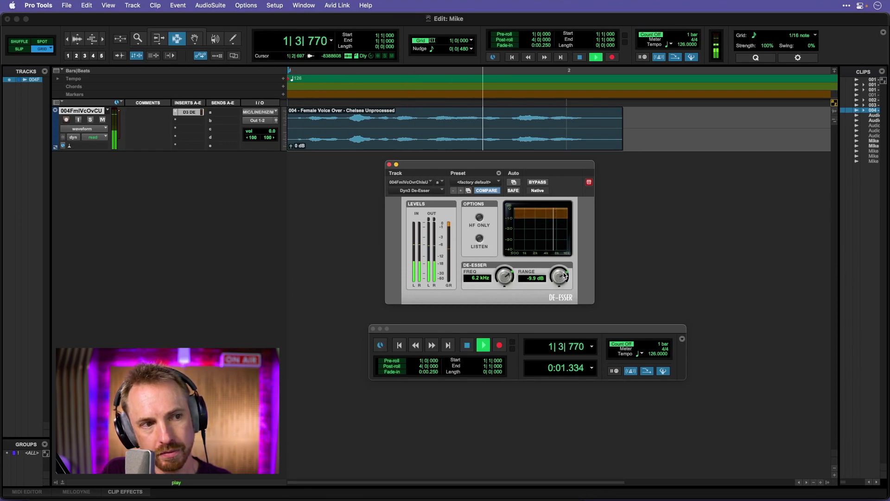
key(space)
key(space)
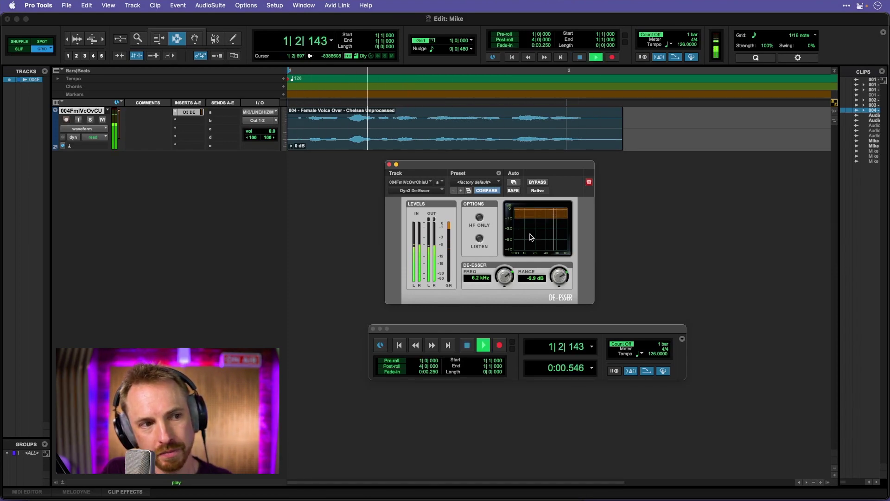
key(space)
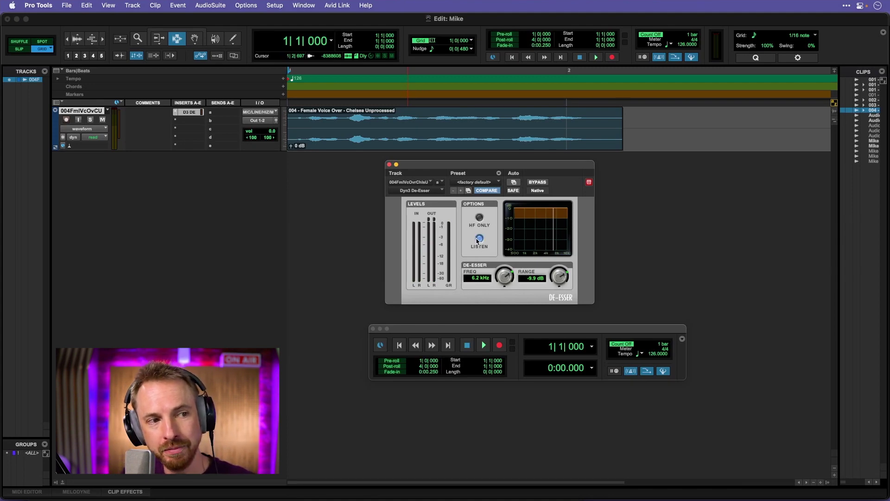
key(space)
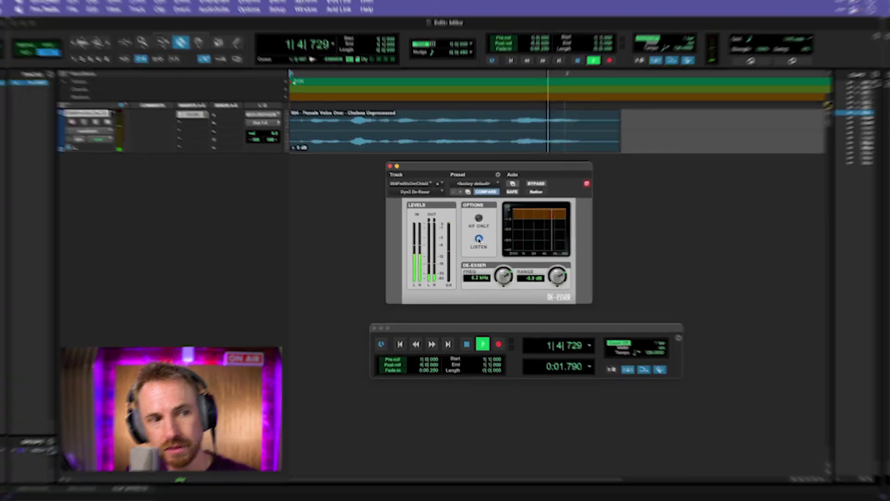